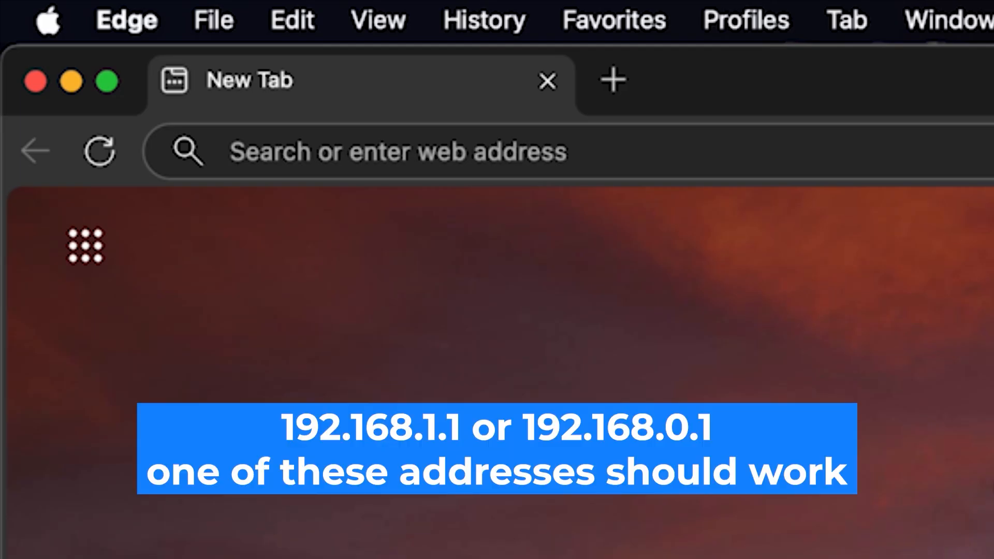
# Step: Load the router's admin page at 192.168.1.1 in Edge
pyautogui.click(582, 135)
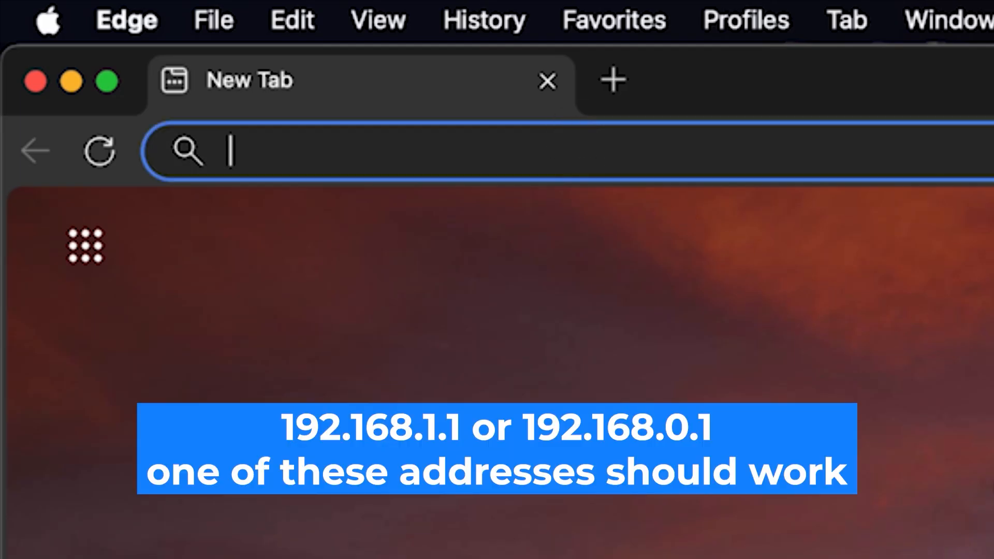
pyautogui.write('192.168.1.1')
pyautogui.press('Return')
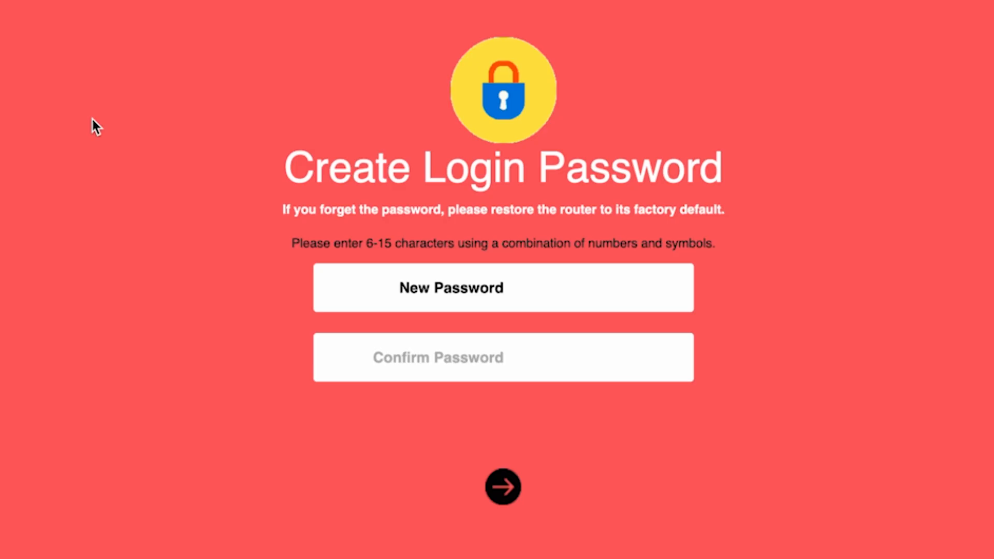
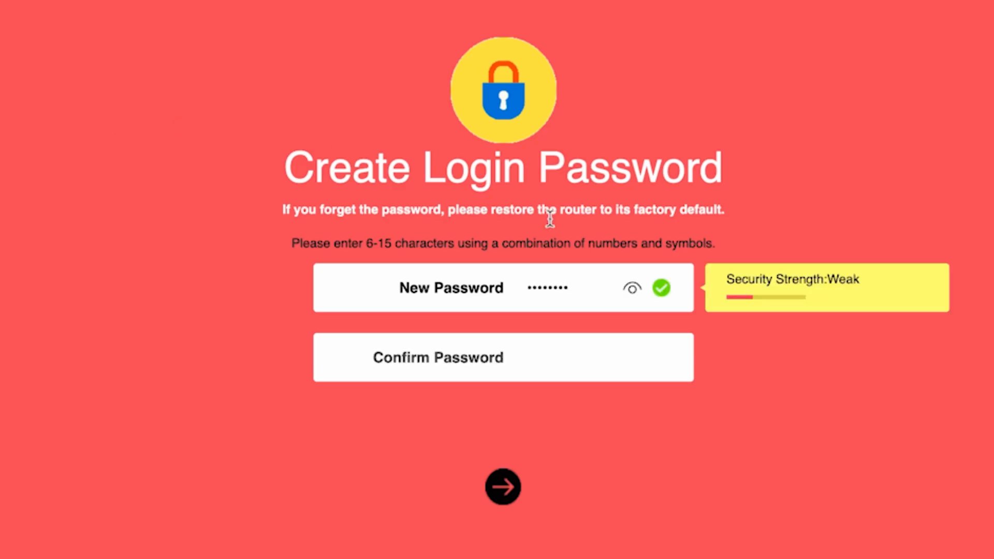
# Step: Enter a new router login password, check it with the eye icon, confirm it and submit
pyautogui.click(631, 293)
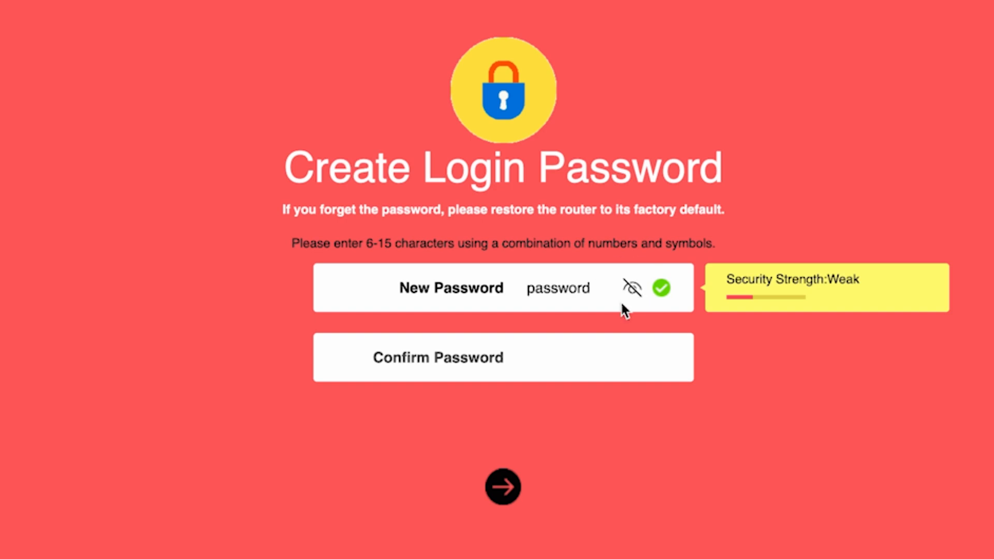
pyautogui.click(548, 359)
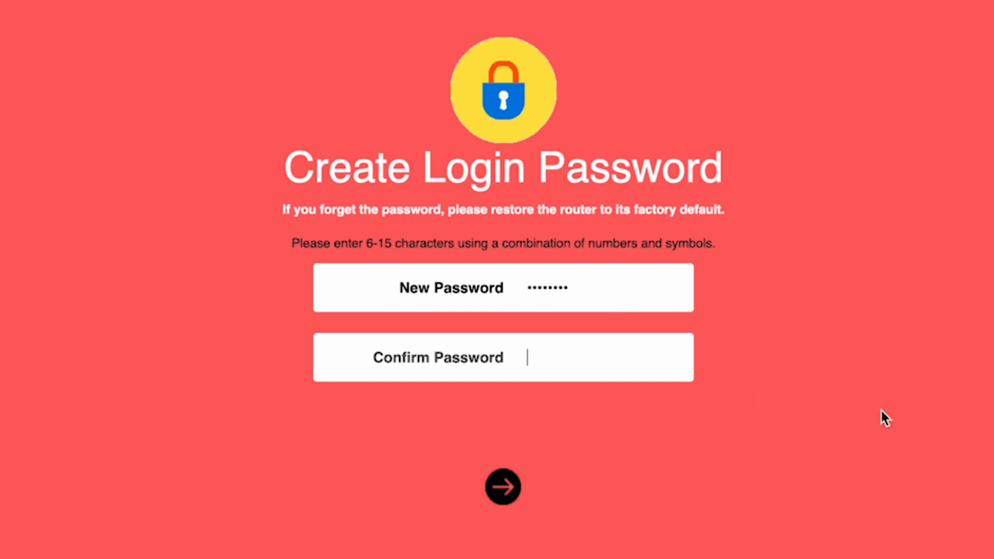
pyautogui.write('password')
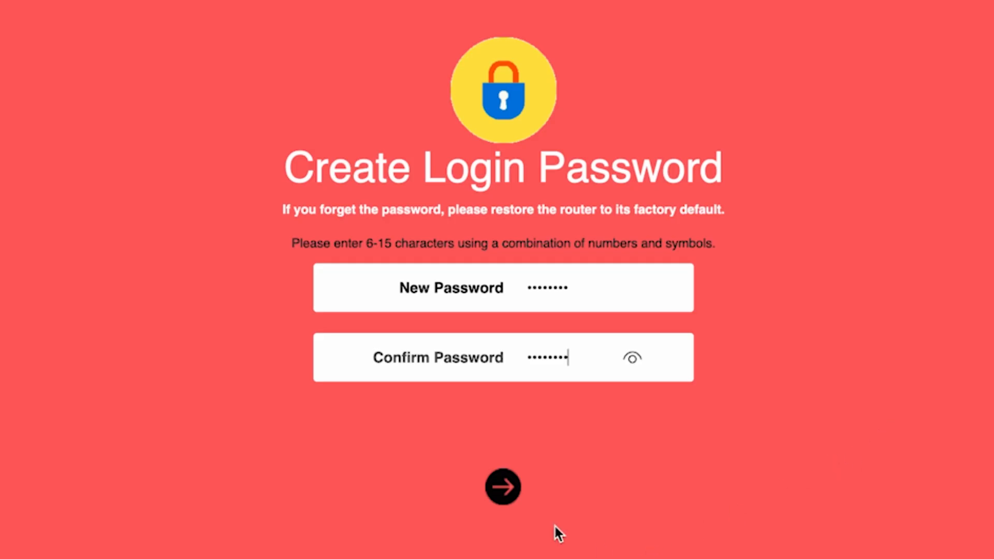
pyautogui.click(498, 489)
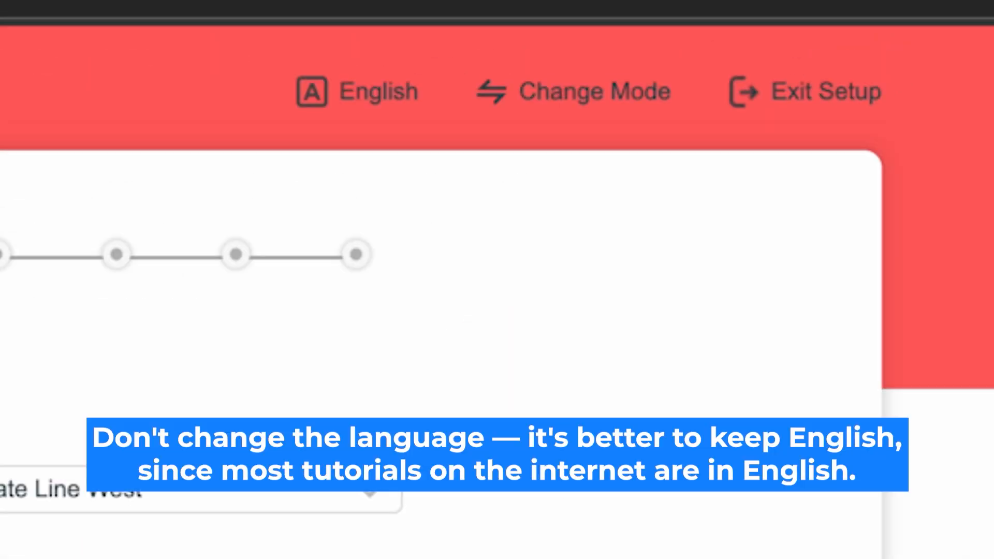
# Step: Keep English as the interface language and Router Mode as the operating mode
pyautogui.click(377, 92)
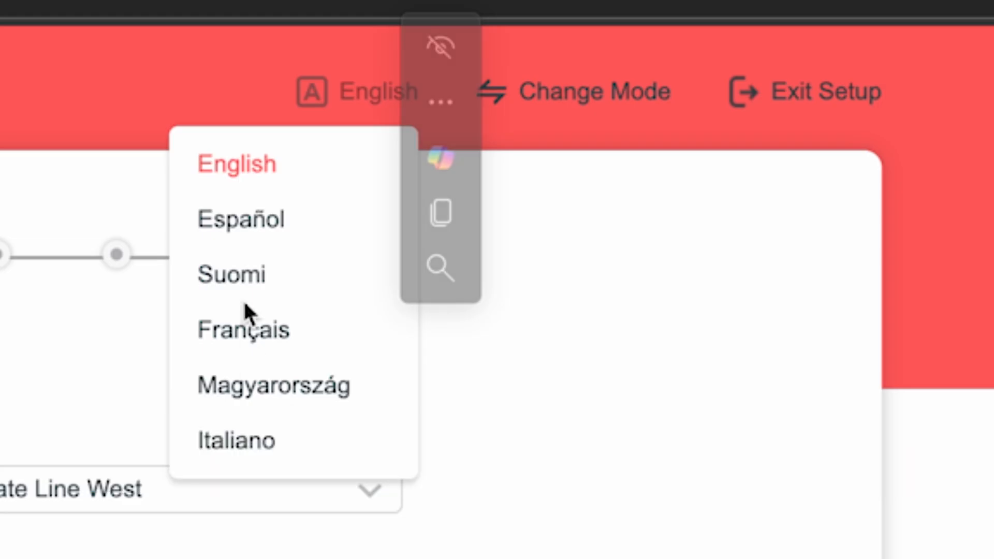
pyautogui.click(261, 165)
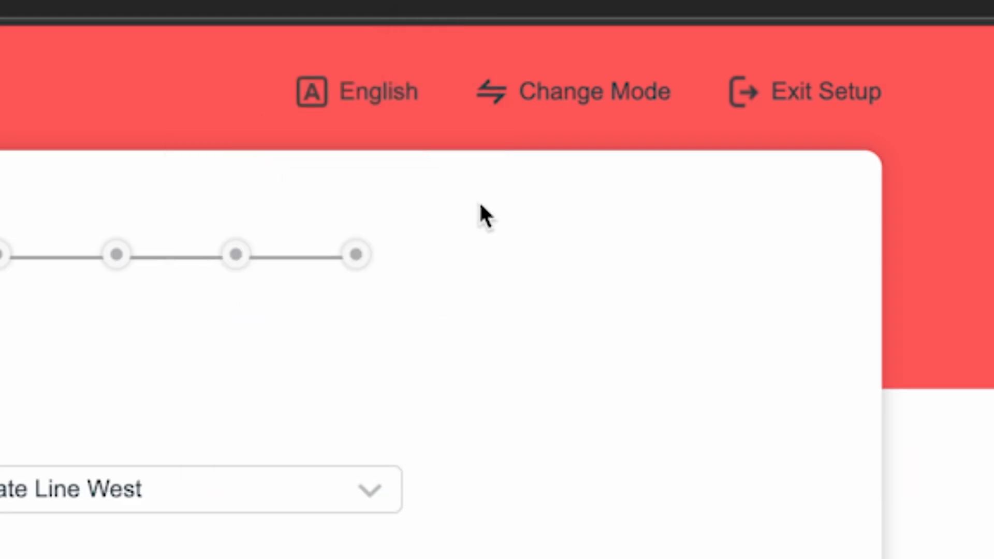
pyautogui.click(596, 97)
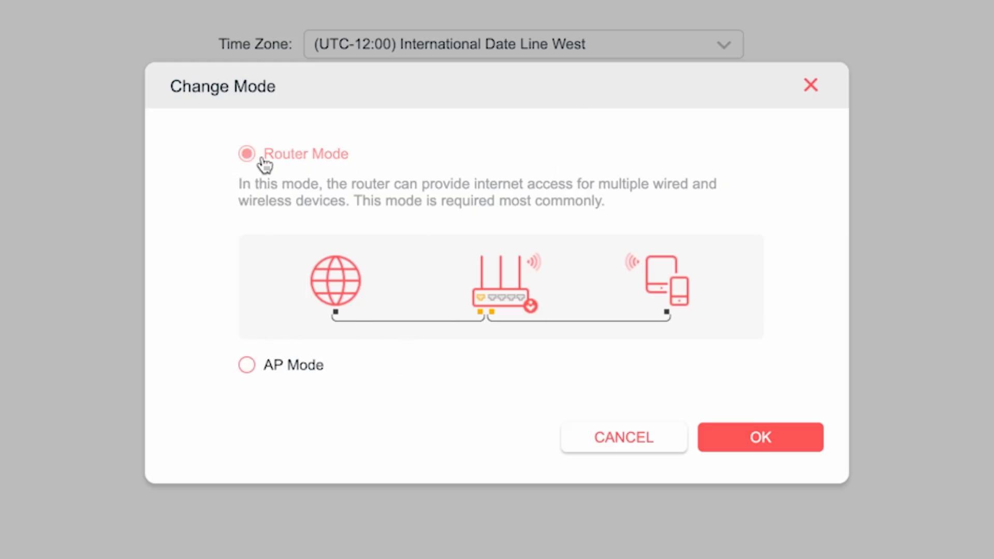
pyautogui.click(757, 437)
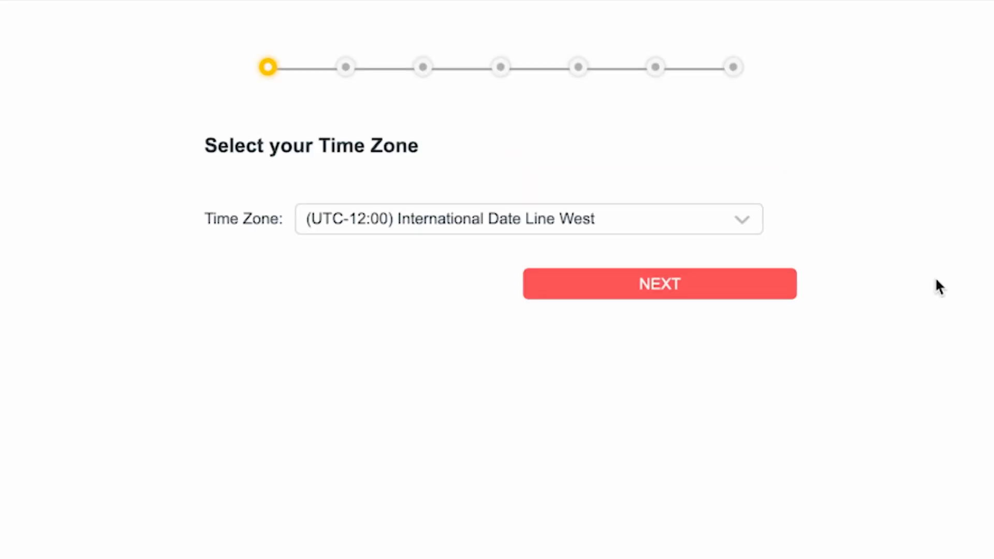
# Step: Leave the time zone at (UTC-12:00) and continue to the connection type step
pyautogui.click(717, 218)
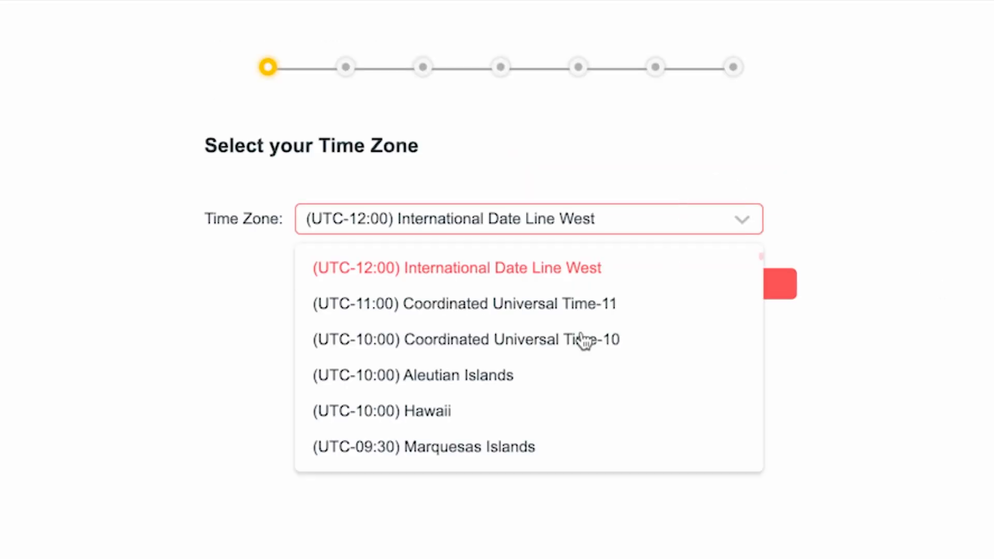
pyautogui.scroll(-14, 559, 362)
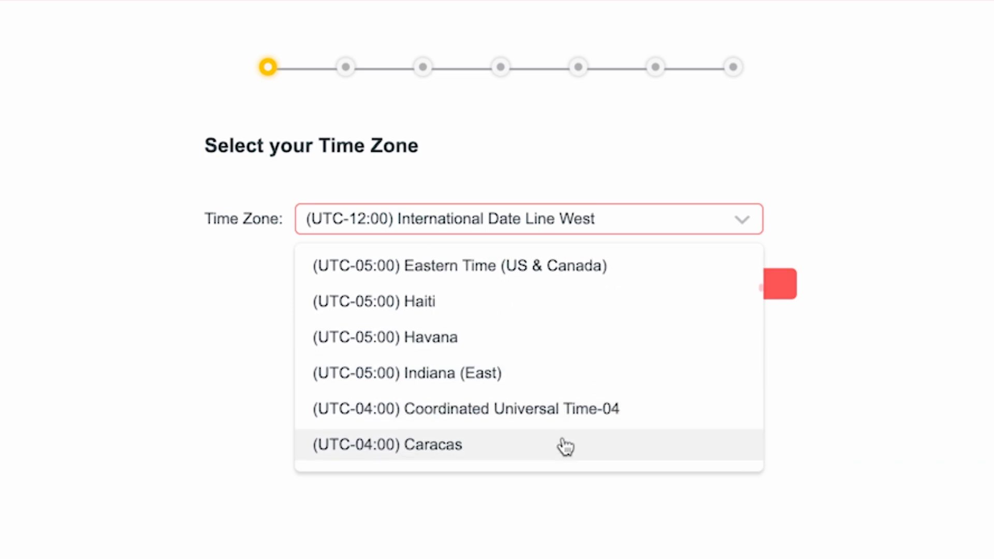
pyautogui.scroll(15, 569, 420)
pyautogui.click(563, 270)
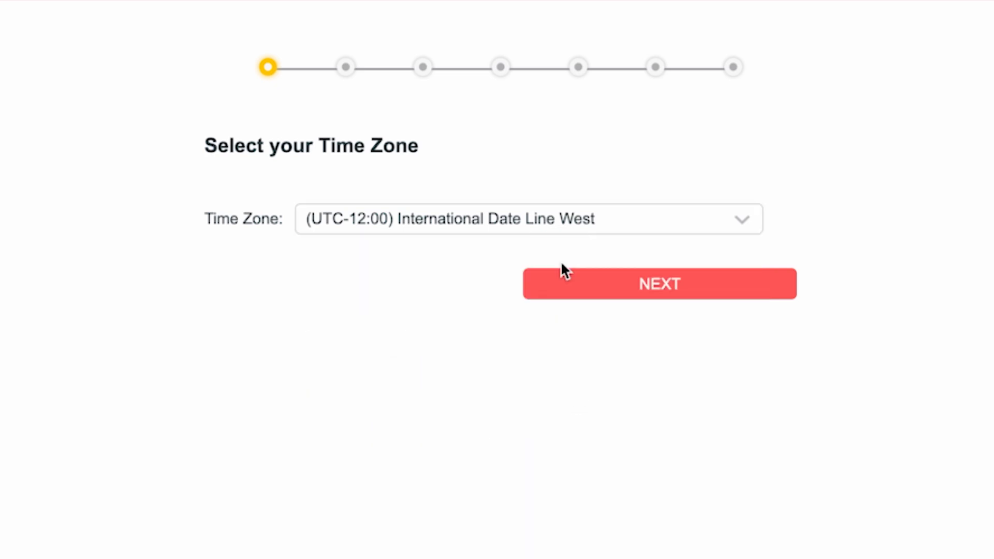
pyautogui.click(660, 289)
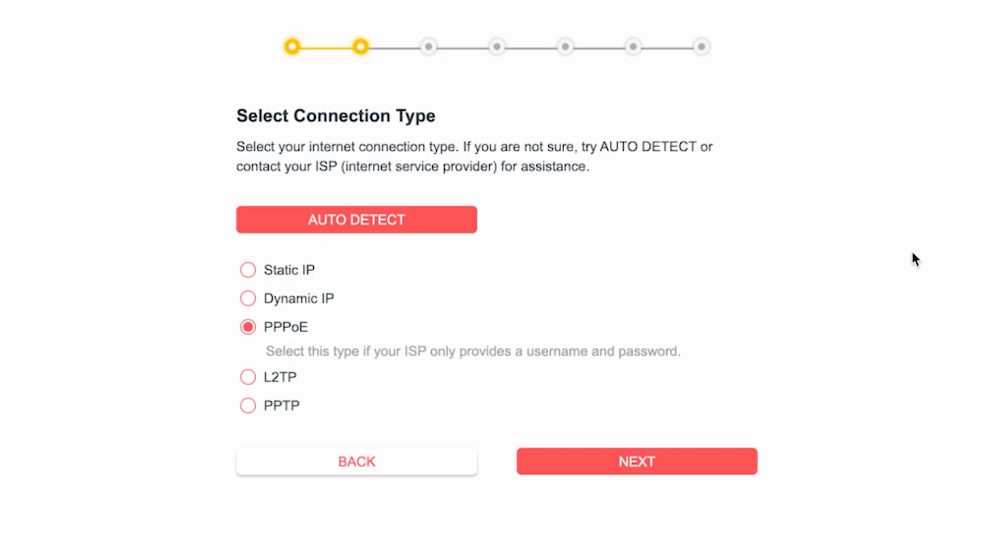
# Step: Auto-detect the connection as Dynamic IP and keep Use Default MAC Address
pyautogui.click(363, 232)
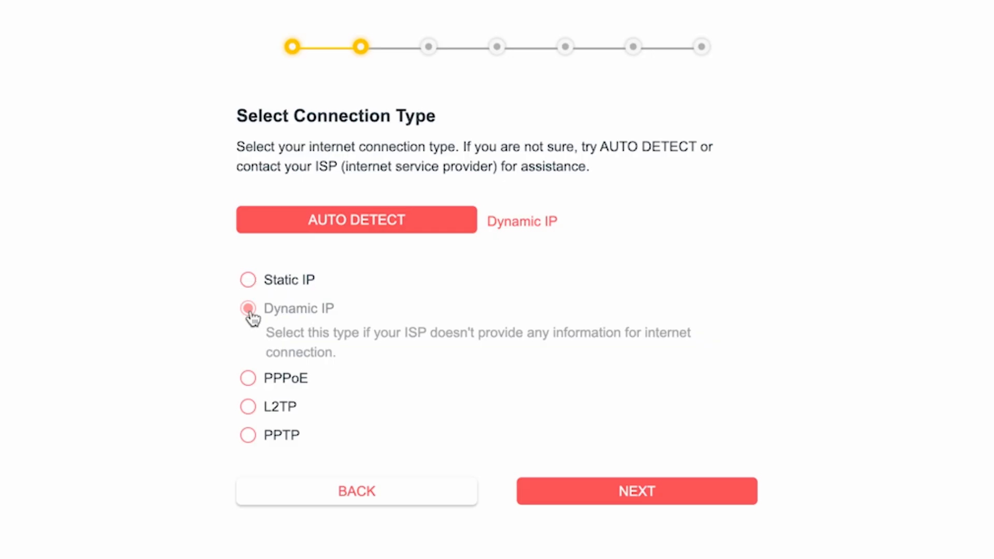
pyautogui.click(647, 499)
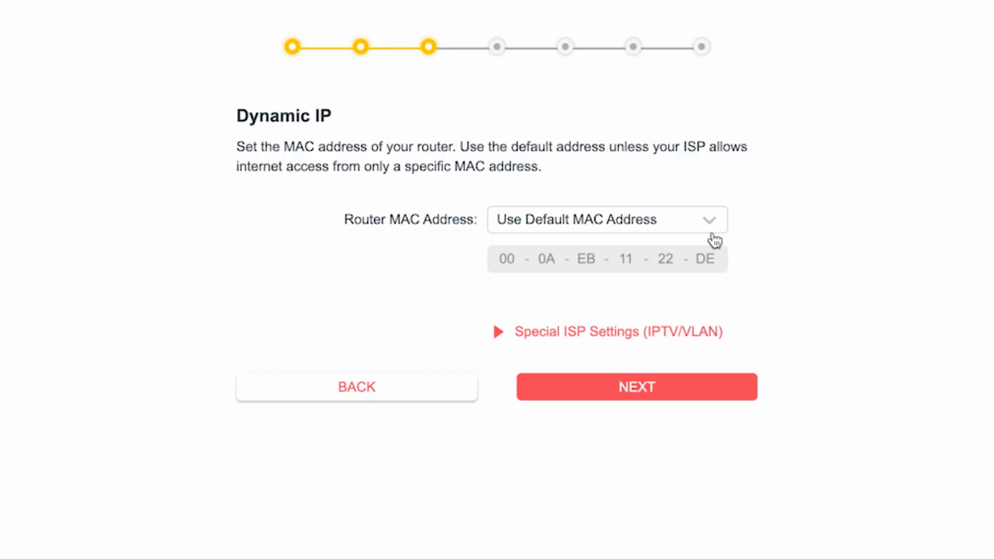
pyautogui.click(643, 387)
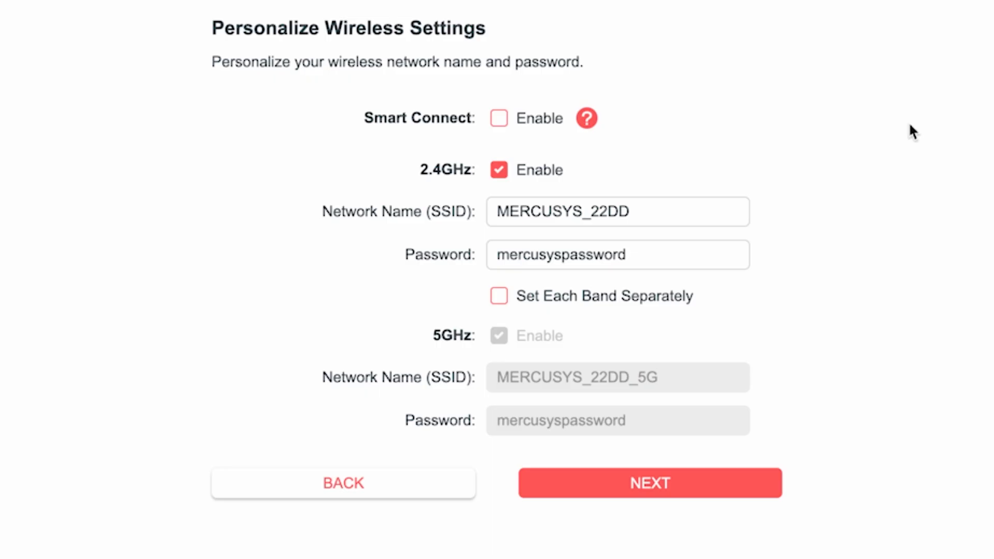
# Step: Rename the 2.4GHz network from MERCUSYS_22DD to MERCUSYS and replace its Wi‑Fi password
pyautogui.click(579, 214)
pyautogui.moveTo(578, 214); pyautogui.dragTo(670, 213)
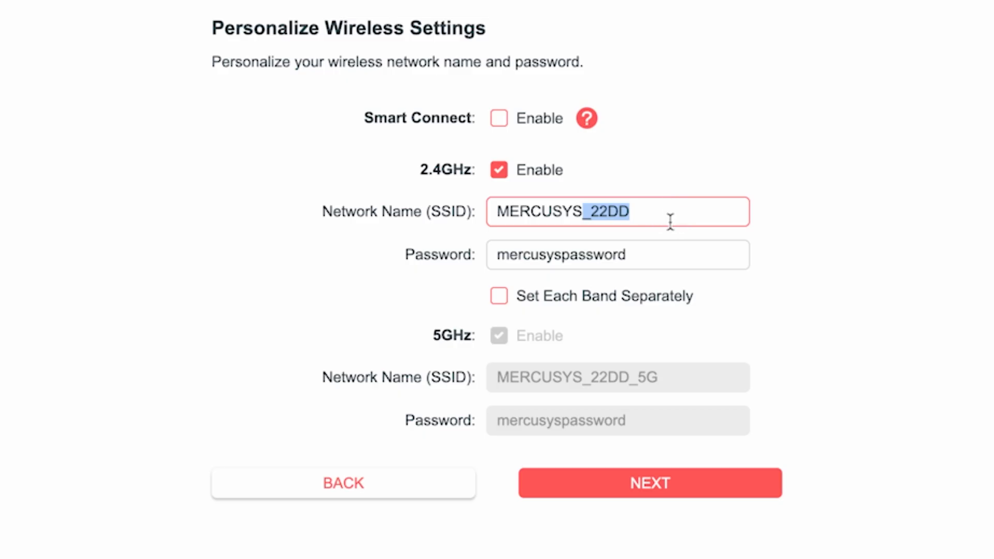
pyautogui.press('BackSpace')
pyautogui.click(634, 251)
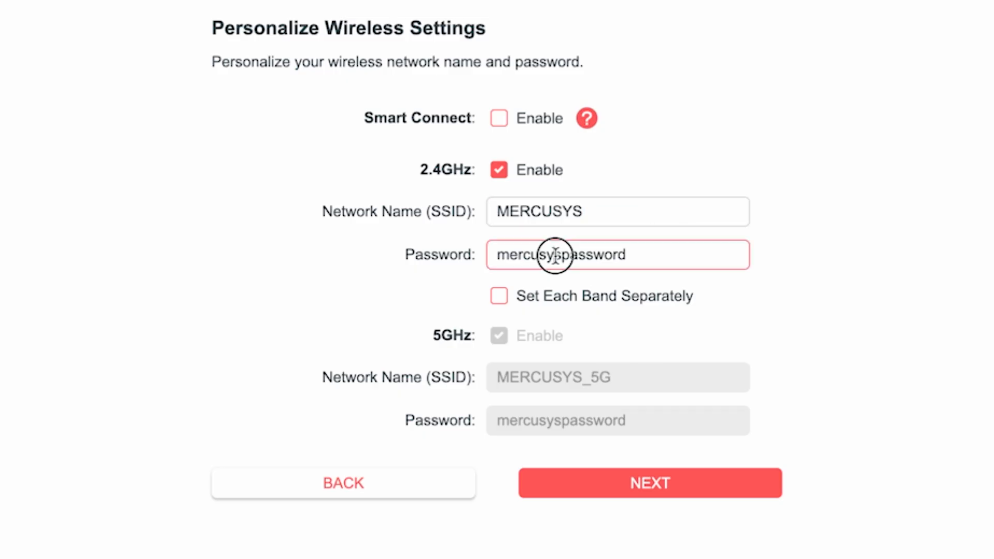
pyautogui.doubleClick(577, 262)
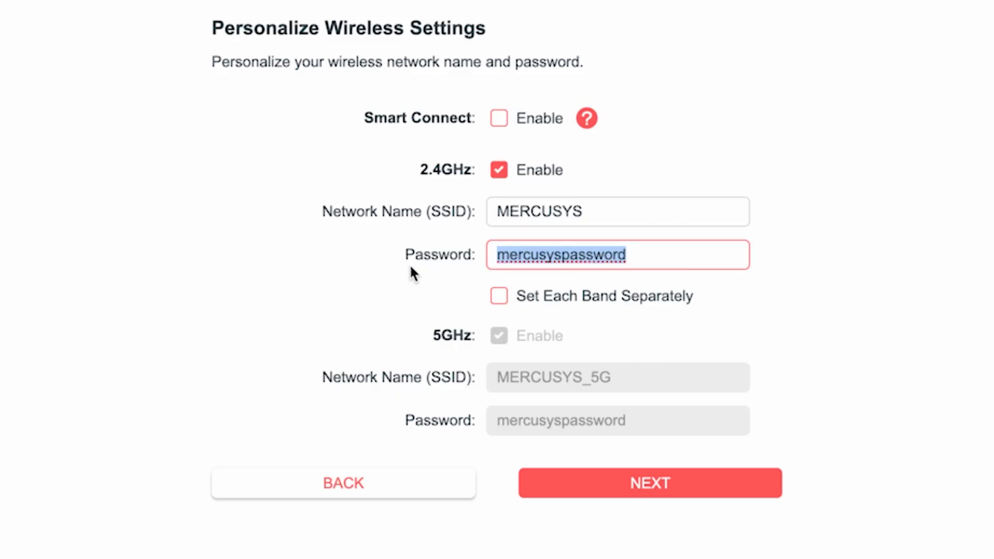
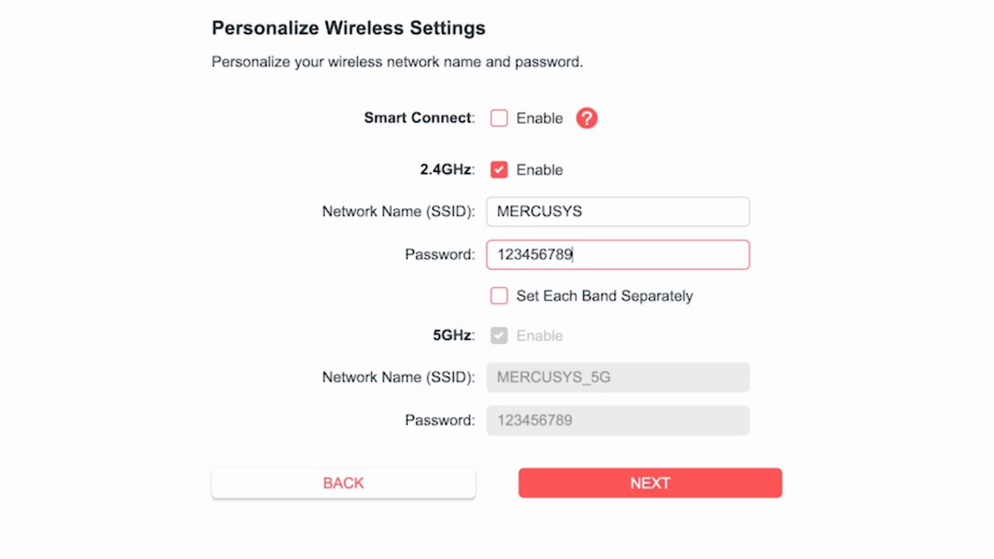
pyautogui.click(753, 307)
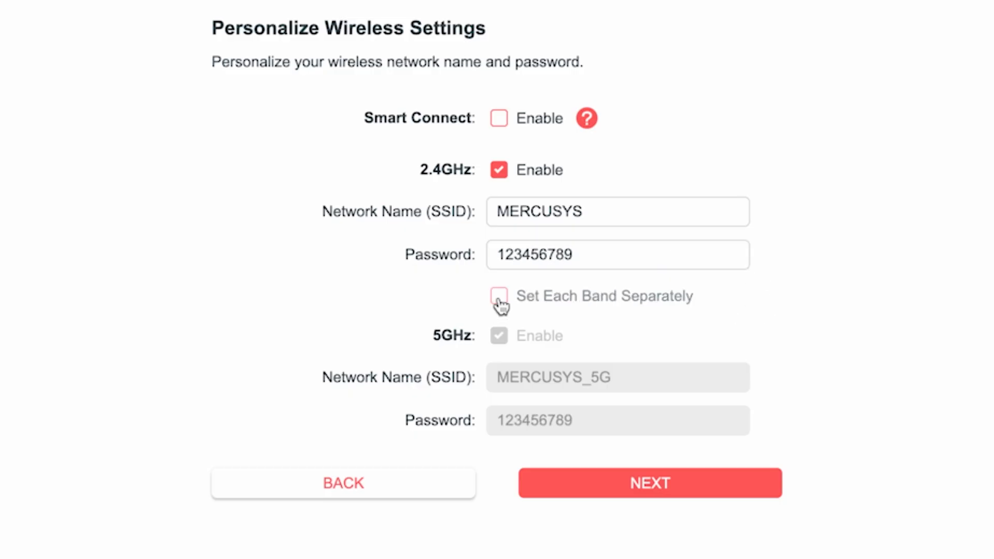
# Step: Enable Set Each Band Separately, edit the MERCUSYS_5G password, and save the wireless settings
pyautogui.click(498, 300)
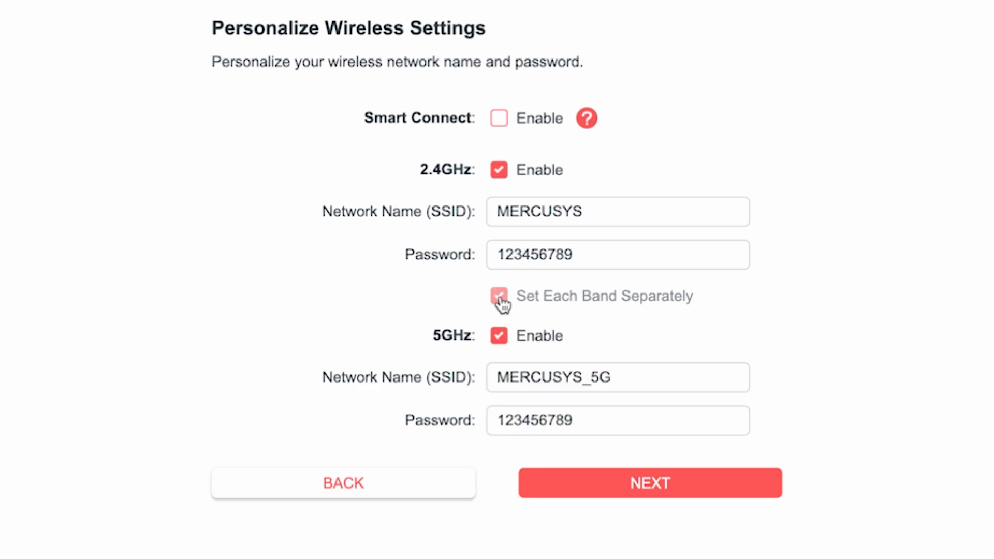
pyautogui.click(632, 376)
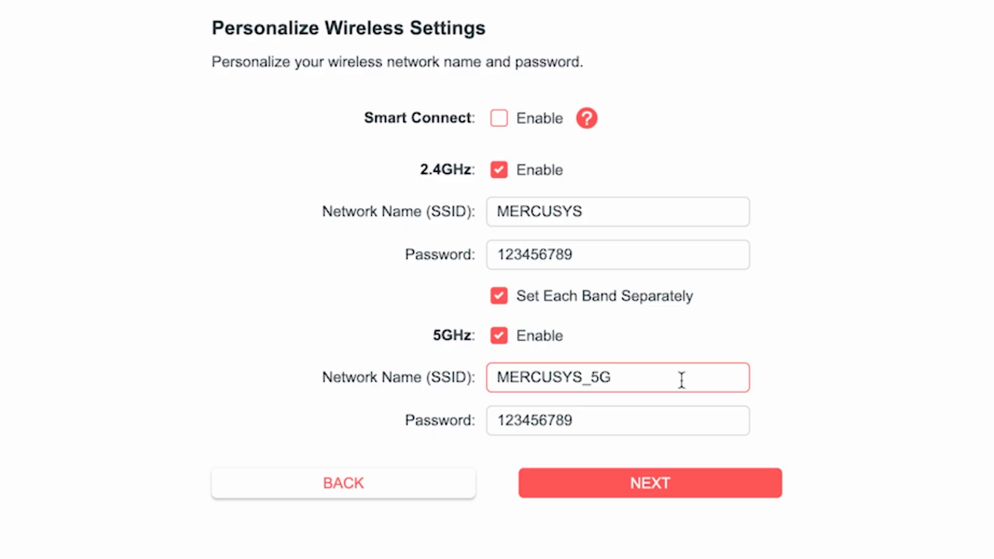
pyautogui.click(607, 409)
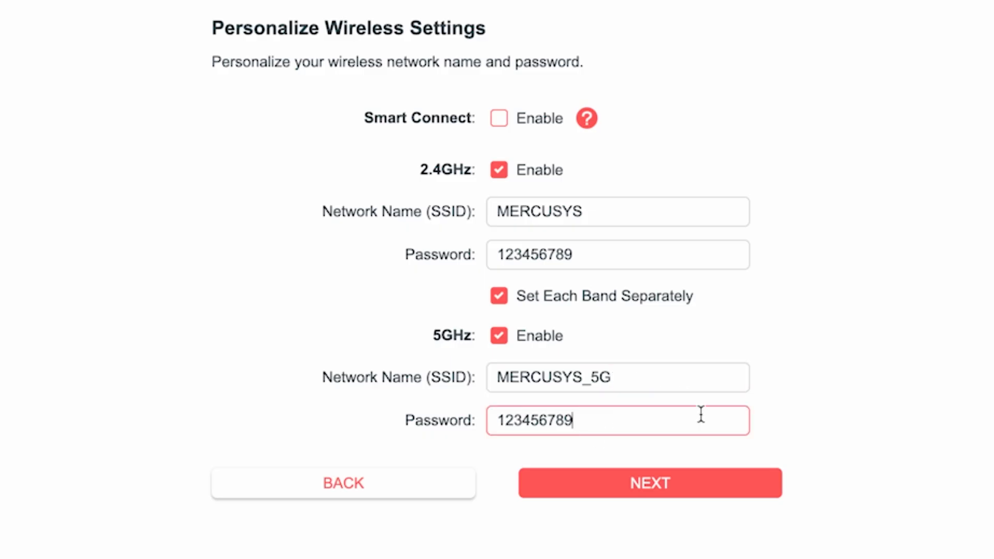
pyautogui.click(661, 487)
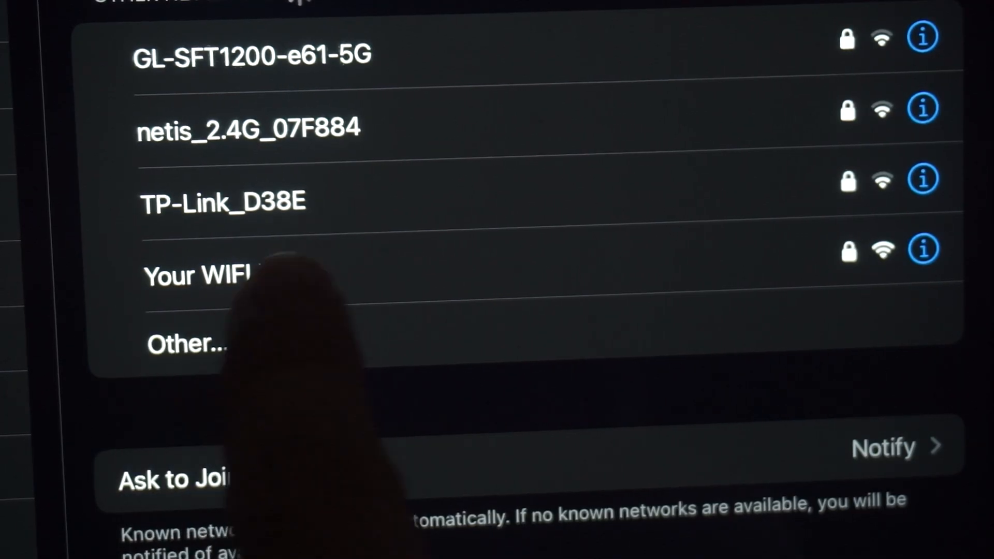
# Step: Choose the router's new MERCUSYS network in the iOS Wi‑Fi list to join it
pyautogui.click(311, 275)
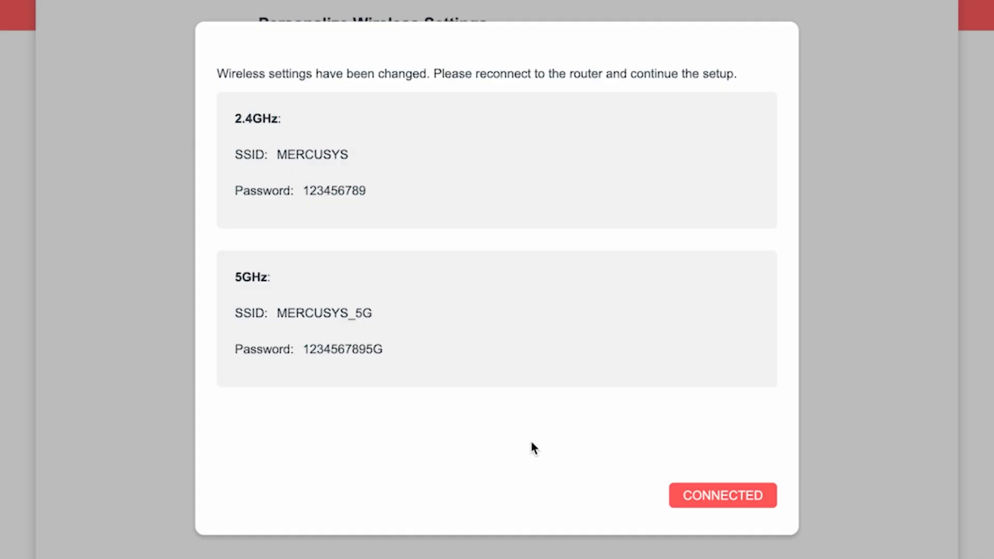
# Step: Confirm the reconnection and keep Auto Update on with the 3:00AM to 5:00AM window
pyautogui.click(741, 496)
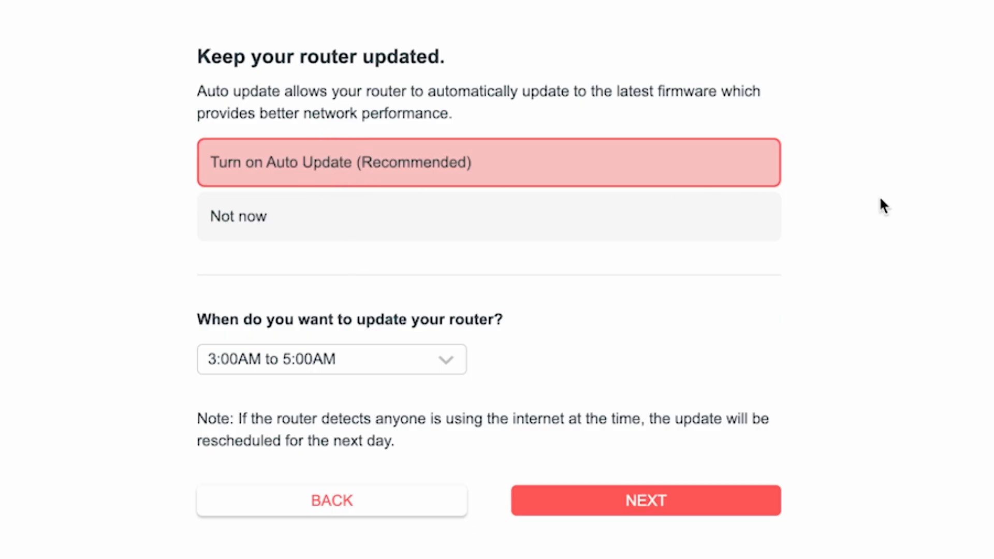
pyautogui.click(452, 367)
pyautogui.scroll(-2, 381, 524)
pyautogui.scroll(-3, 381, 538)
pyautogui.scroll(6, 380, 526)
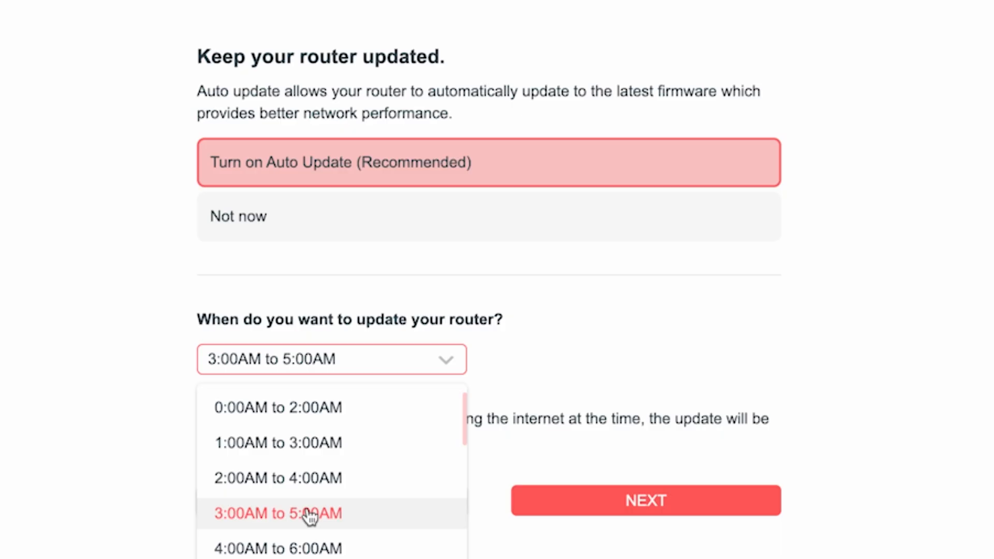
pyautogui.click(311, 515)
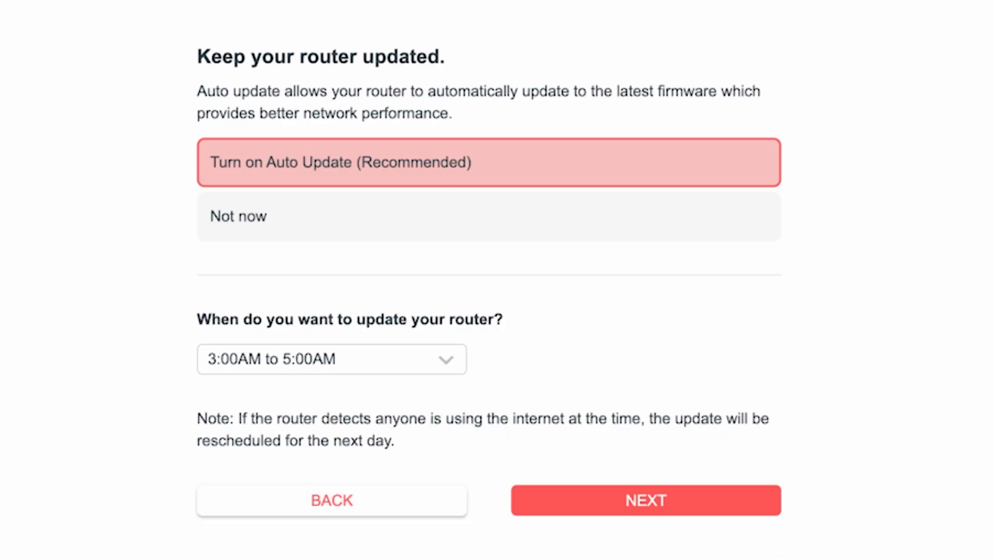
pyautogui.click(674, 504)
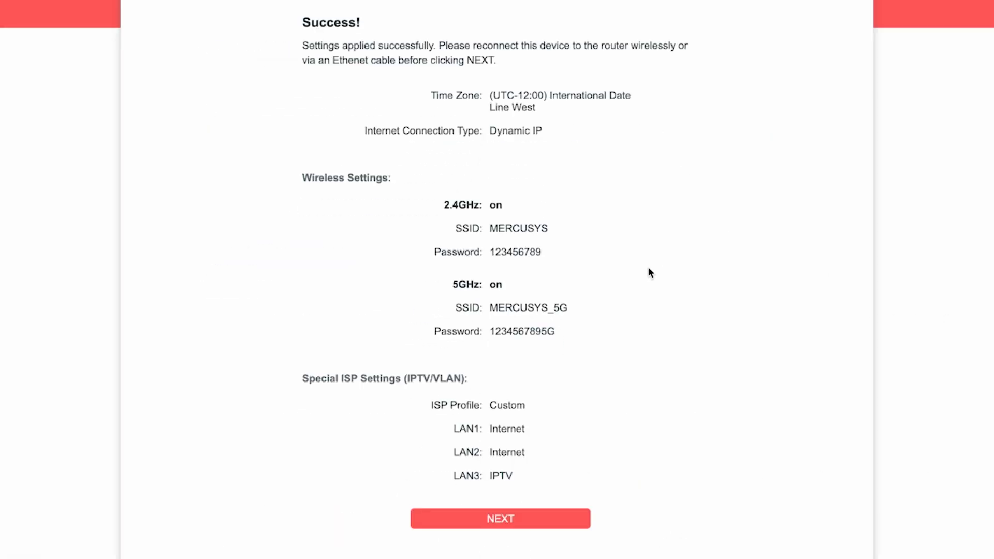
# Step: Pass the Success summary, skip Mercusys Cloud Service sign-in, and finish quick setup
pyautogui.click(507, 519)
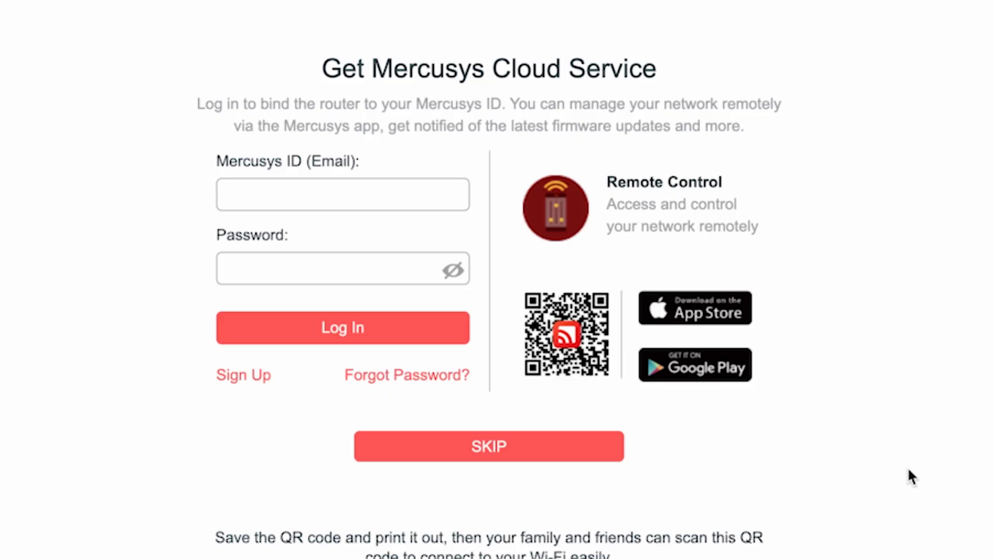
pyautogui.click(466, 456)
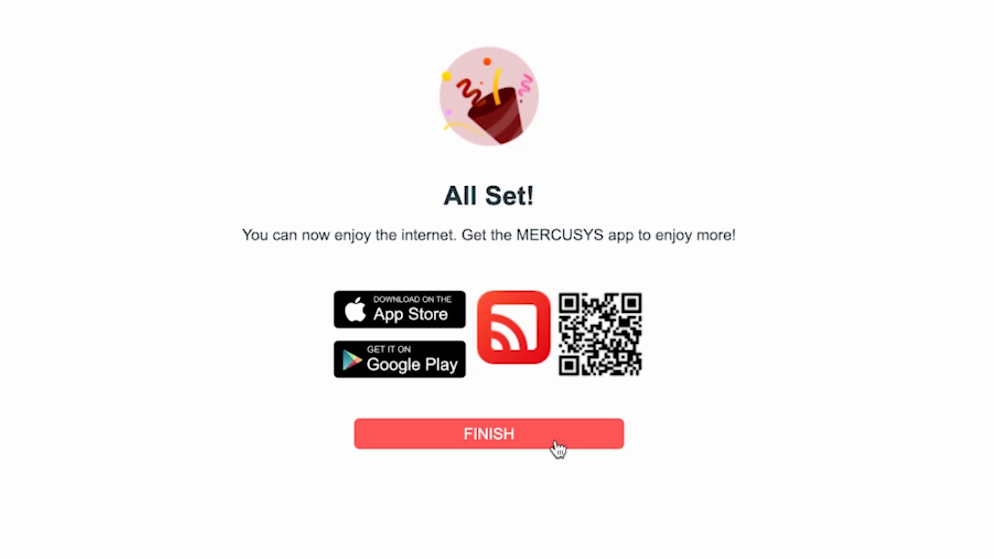
pyautogui.click(501, 438)
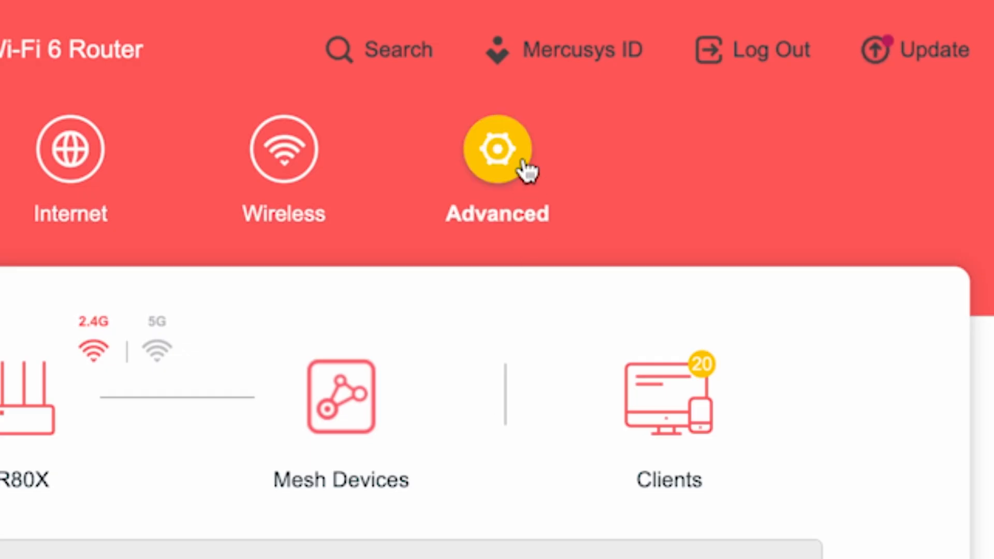
# Step: Go to Advanced > System > Reboot in the sidebar
pyautogui.click(524, 163)
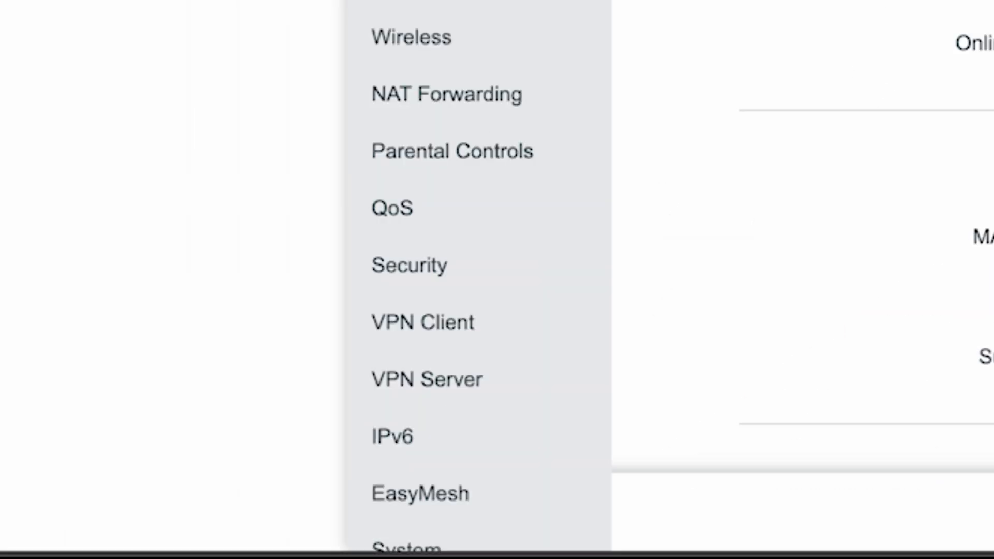
pyautogui.scroll(-2, 476, 258)
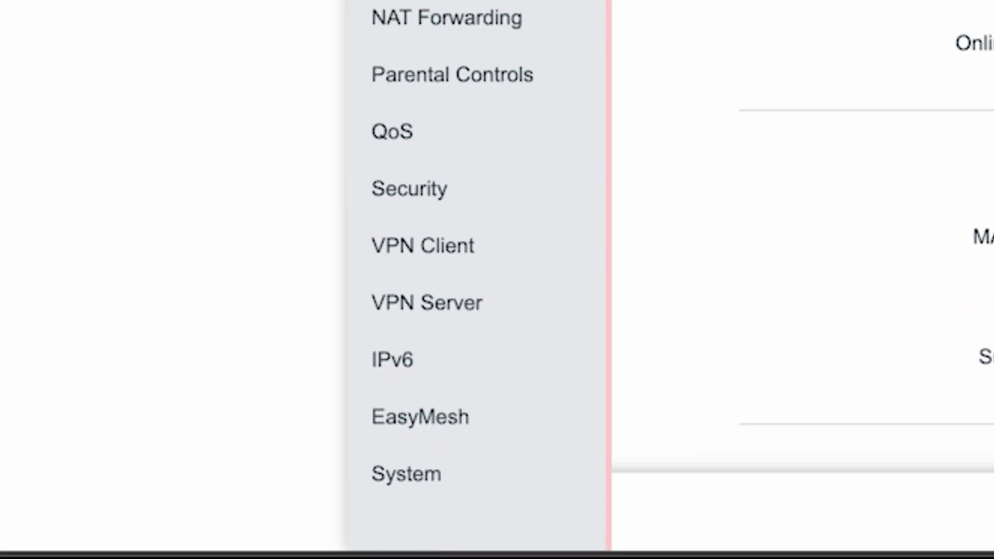
pyautogui.click(385, 477)
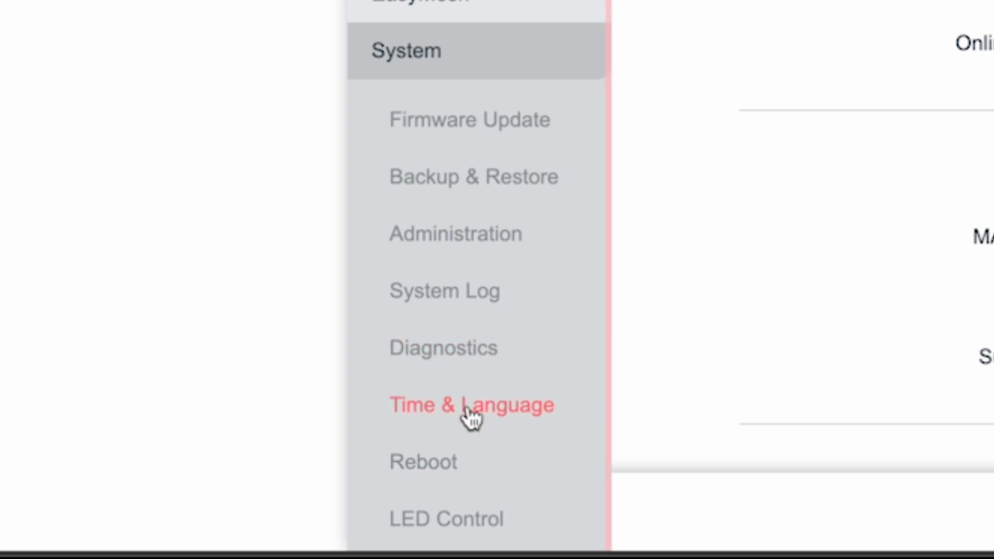
pyautogui.click(417, 457)
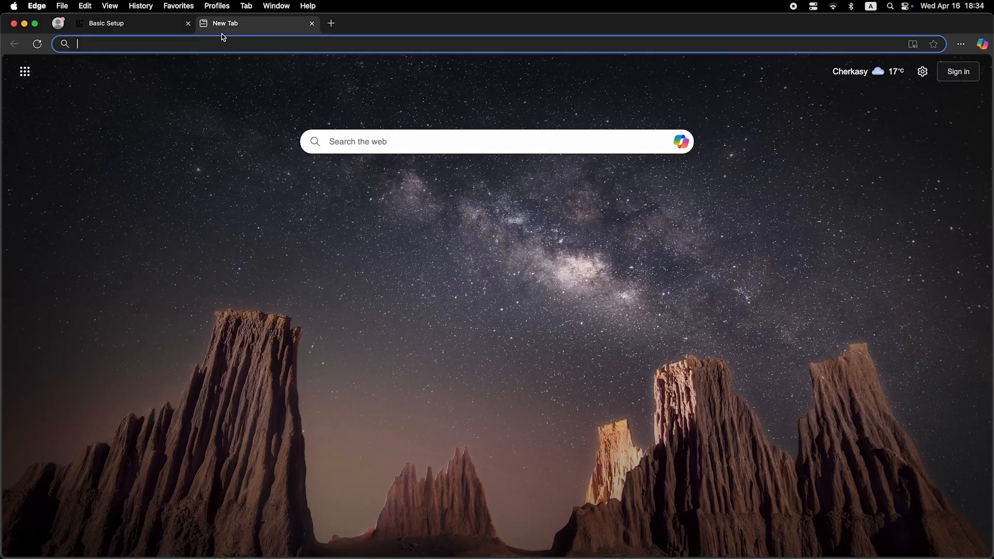
# Step: Reload the router page, log in with the admin password, dismiss Mercusys ID, and open Advanced
pyautogui.click(227, 44)
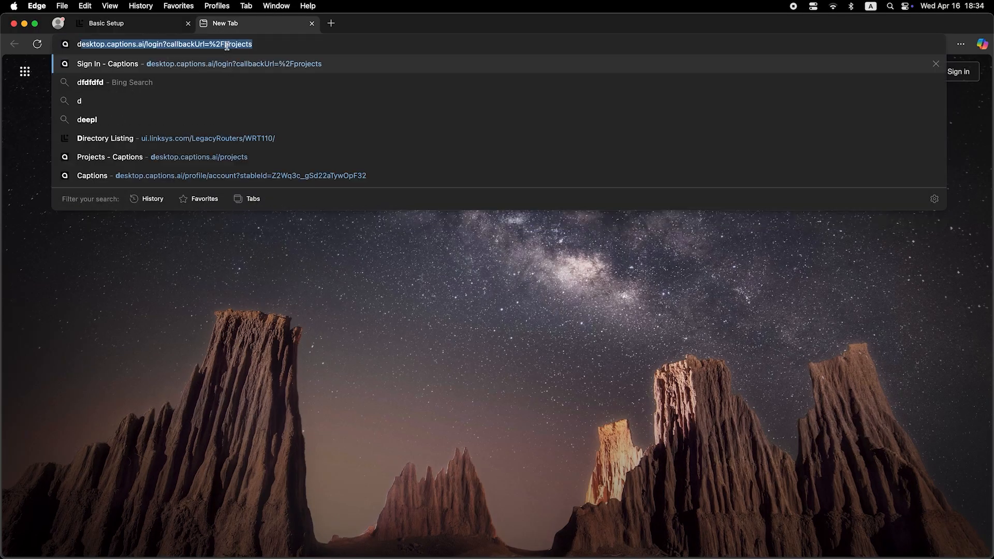
pyautogui.press('Return')
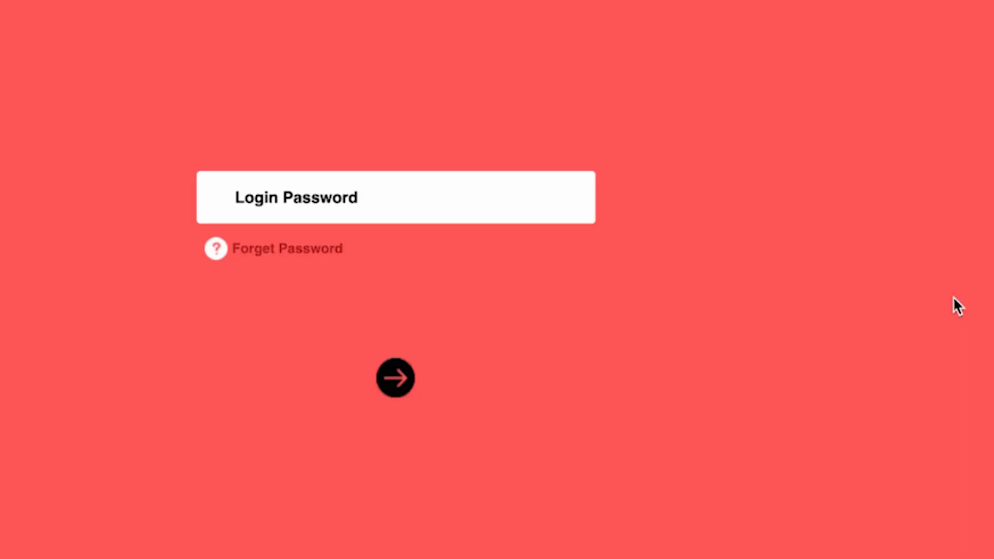
pyautogui.press('Return')
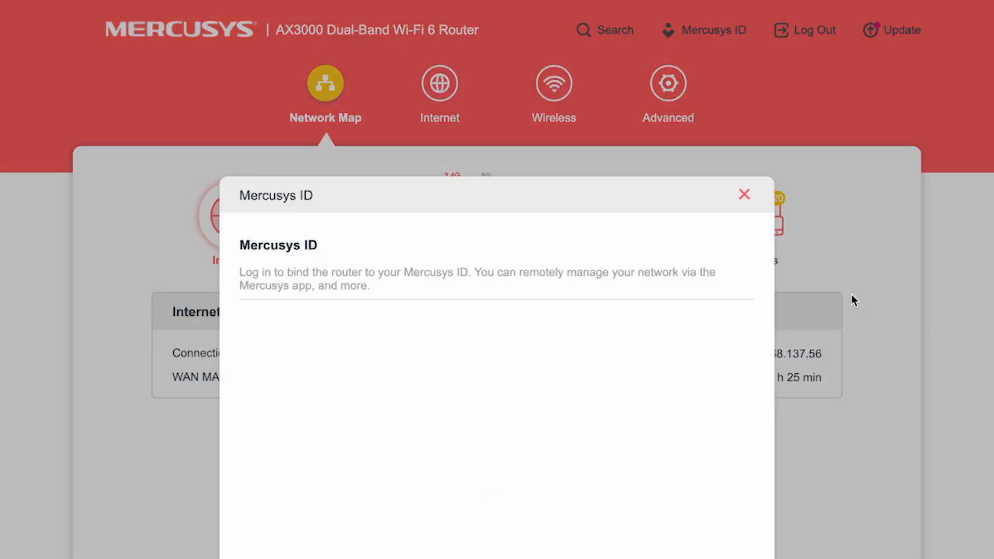
pyautogui.click(744, 194)
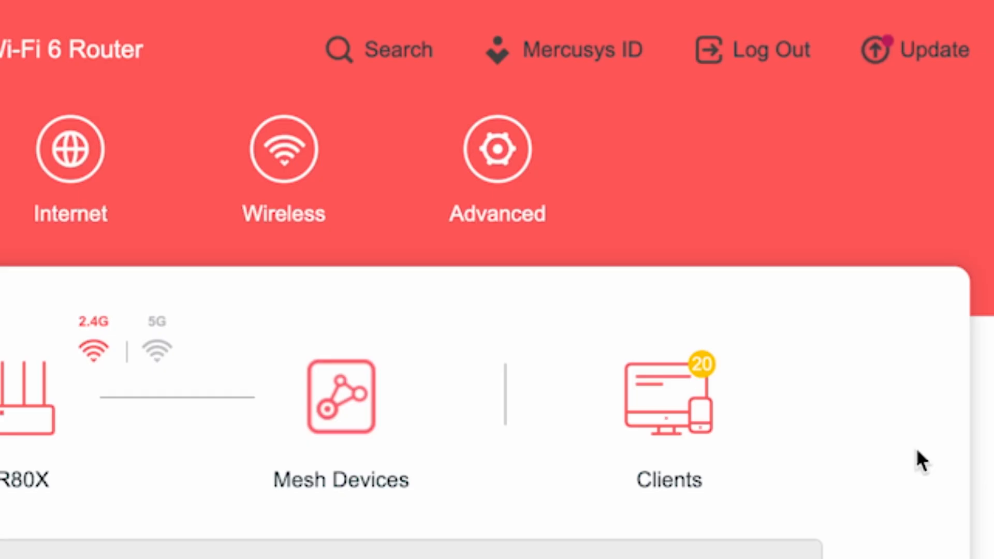
pyautogui.click(499, 155)
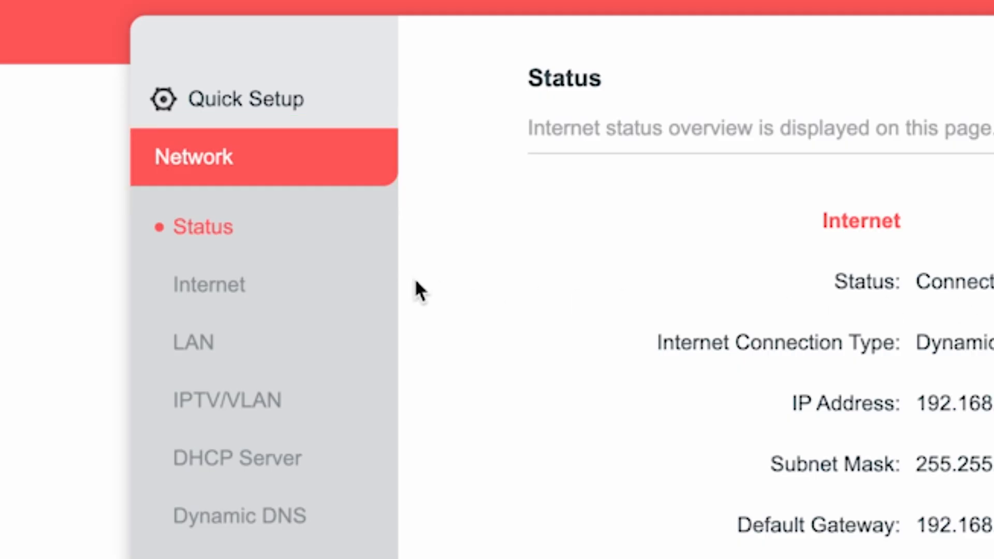
# Step: On the Internet page, set Router MAC Address to Clone Current Device MAC and save, keeping Dynamic IP
pyautogui.click(215, 284)
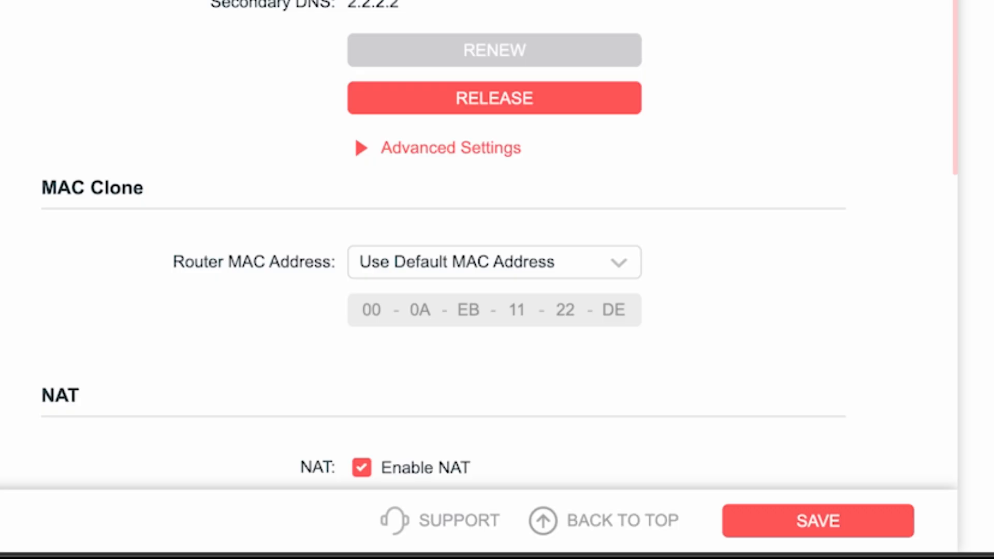
pyautogui.click(566, 266)
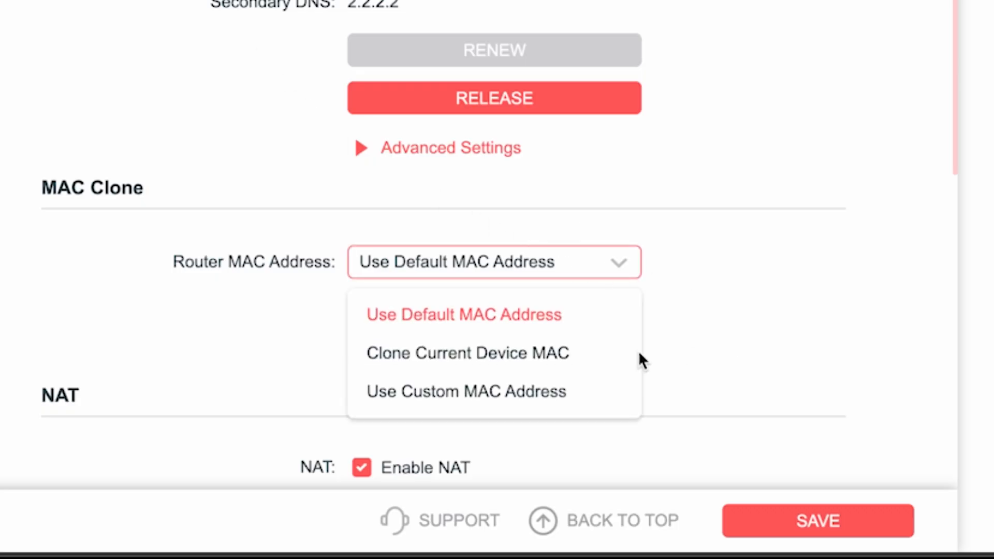
pyautogui.click(458, 357)
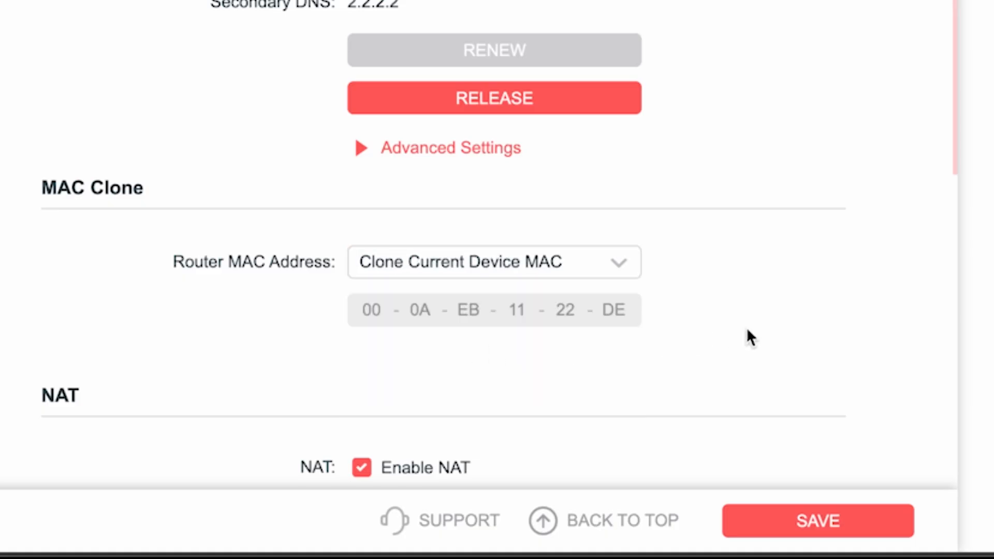
pyautogui.click(827, 520)
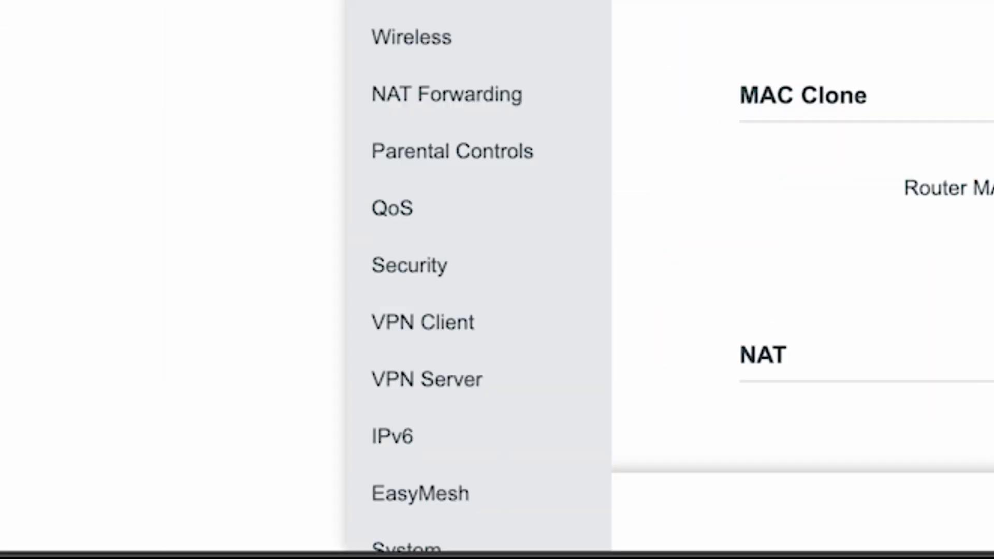
# Step: Reboot the router from the System > Reboot page
pyautogui.scroll(-2, 508, 78)
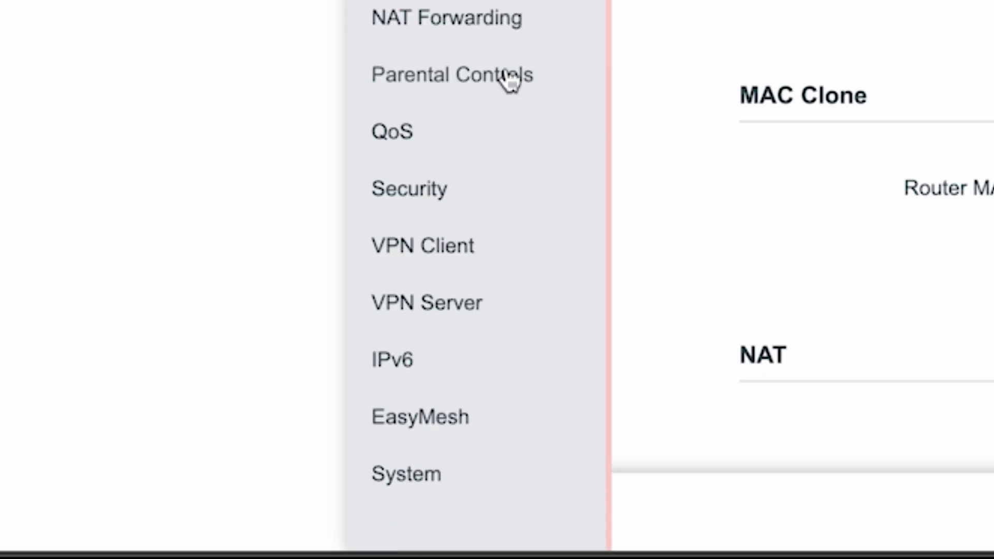
pyautogui.click(437, 473)
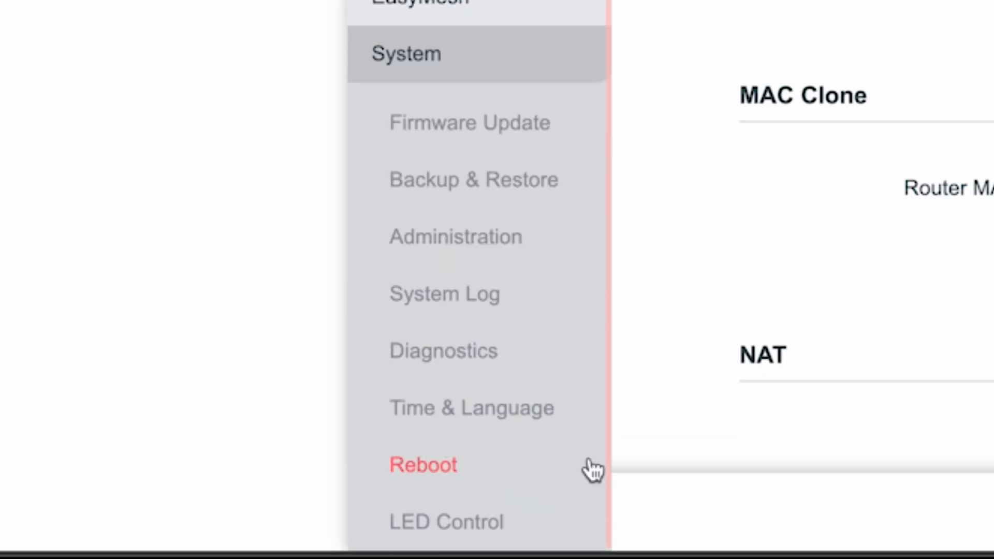
pyautogui.click(430, 465)
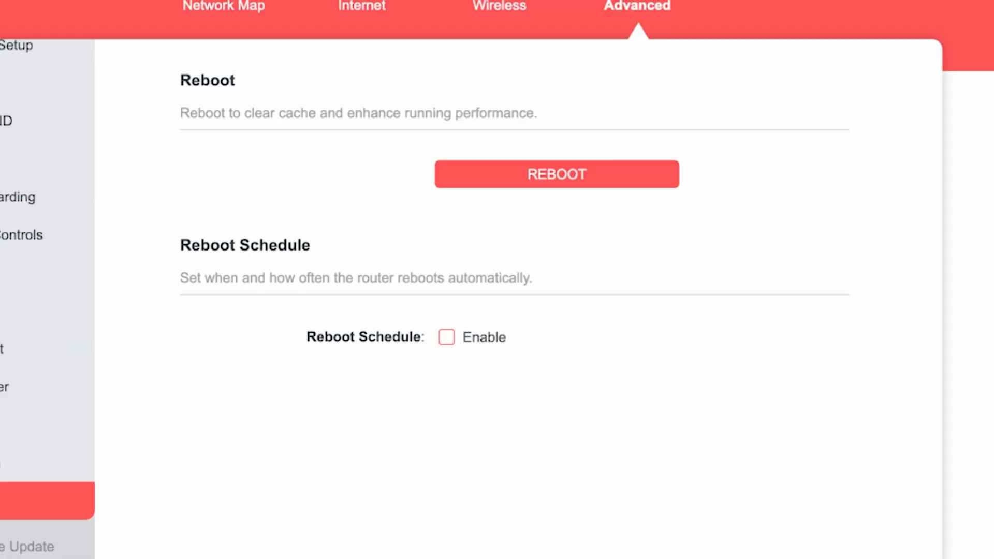
pyautogui.click(529, 181)
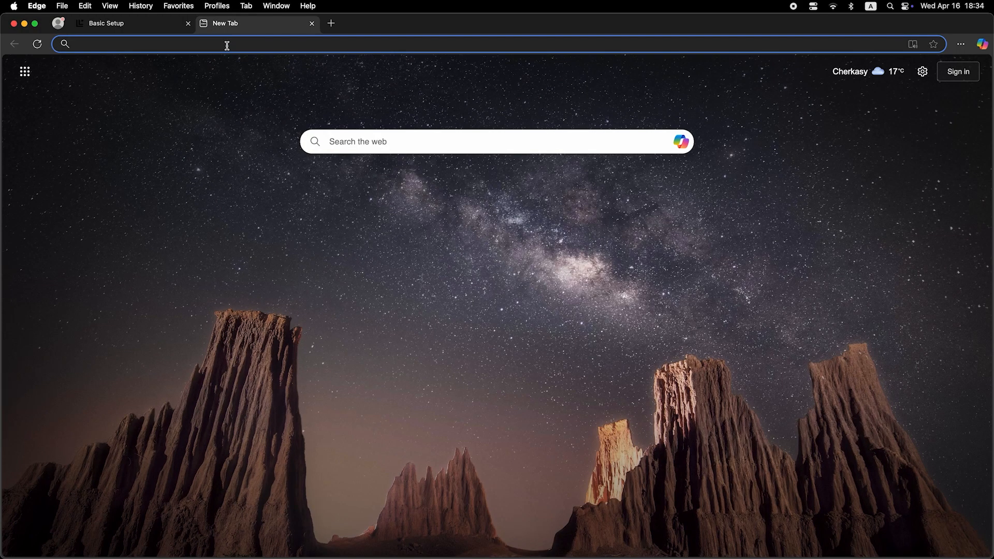
# Step: Search 'dfdfdfdf' from Edge's address bar to test the connection
pyautogui.click(227, 45)
pyautogui.write('dfdfdfdf')
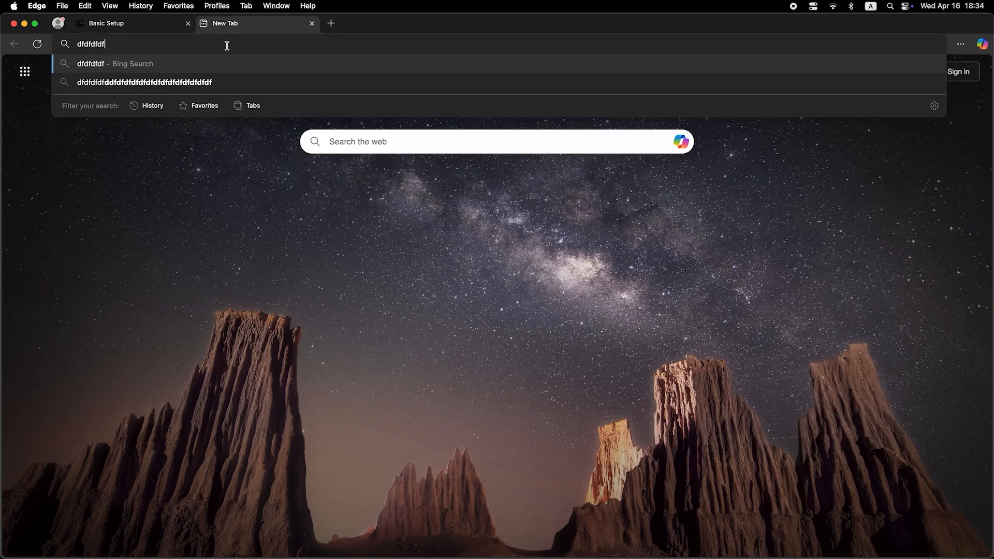
pyautogui.press('Return')
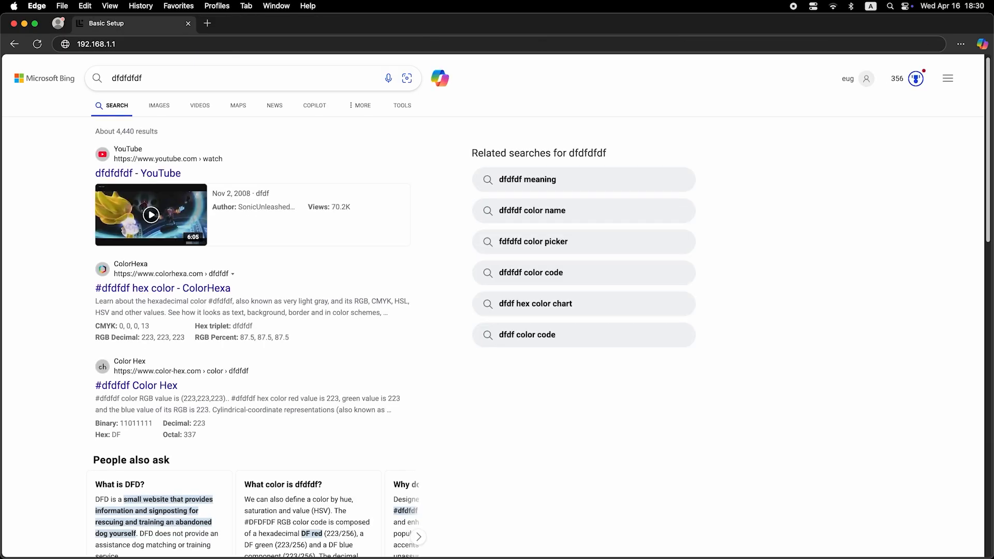